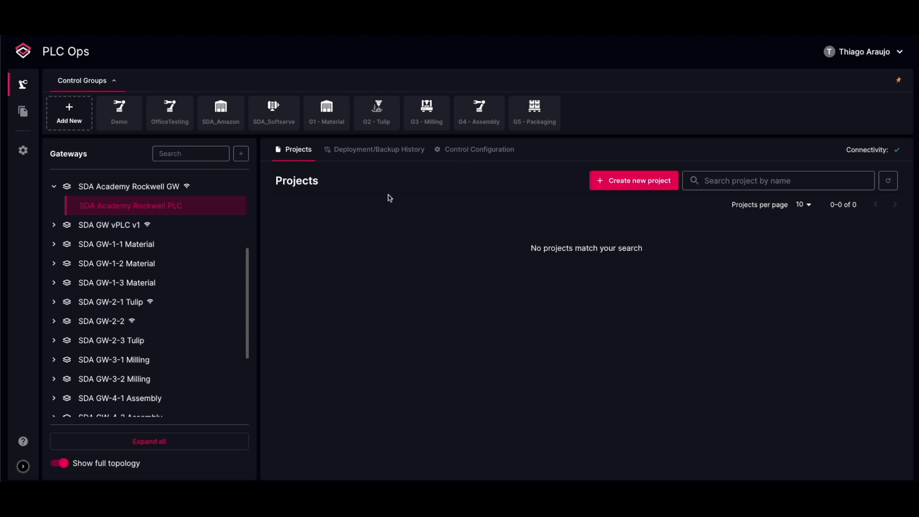
Step: Start a new project upload with Logix Designer 35, named 'Rockwell Project' with its description
click(612, 180)
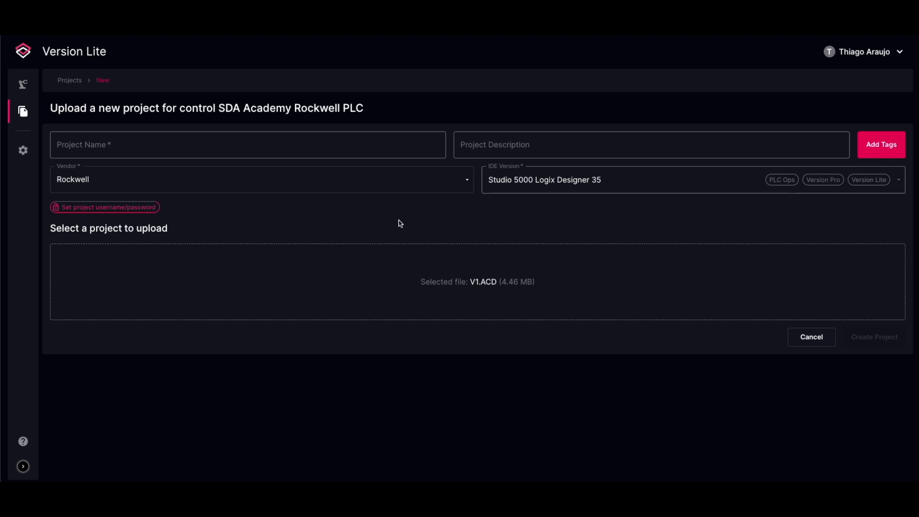
click(530, 188)
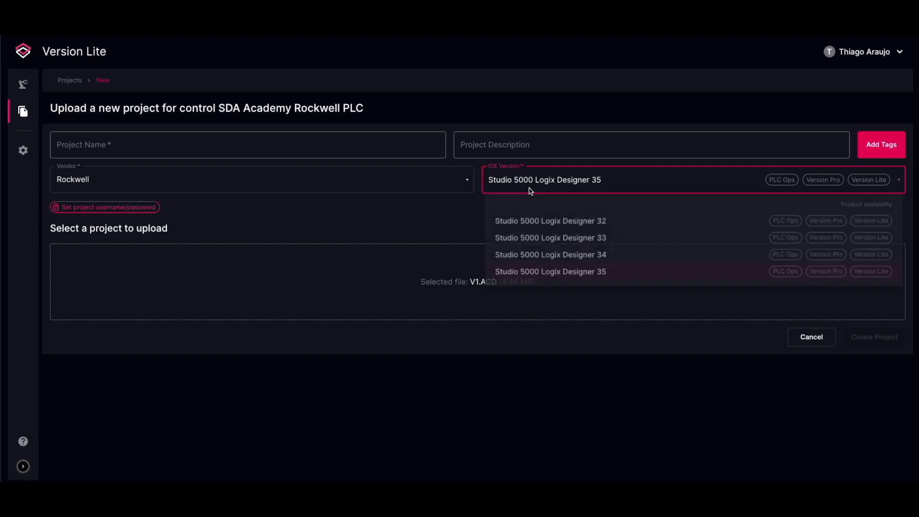
click(575, 223)
click(578, 185)
click(571, 275)
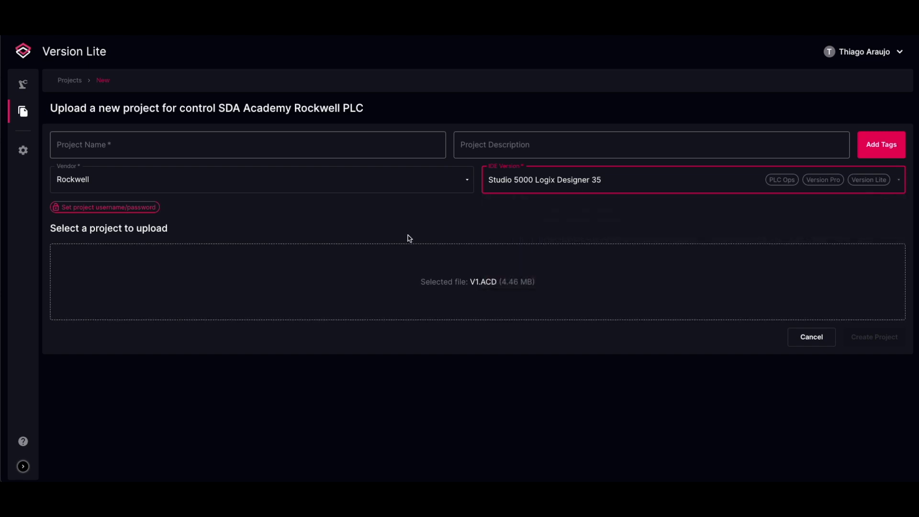
click(141, 146)
text(Rockwell Project)
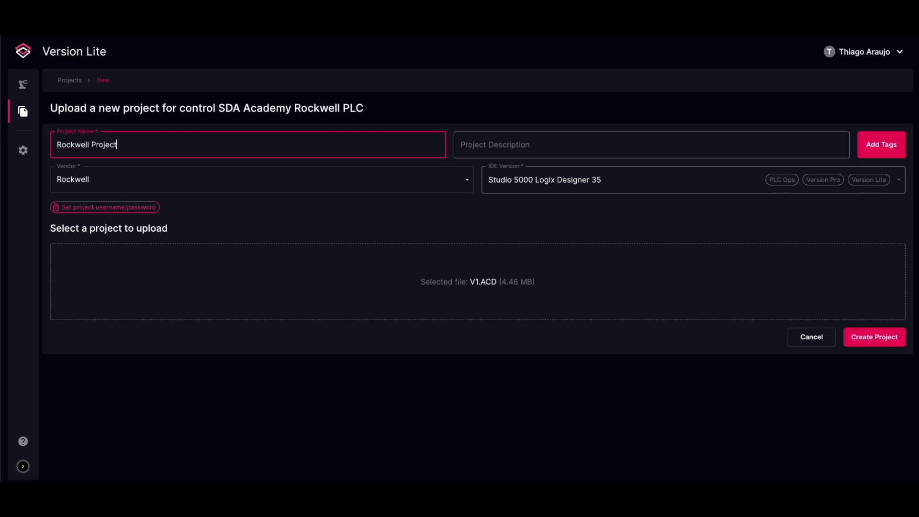
key(Tab)
text(Rockwell Project Description)
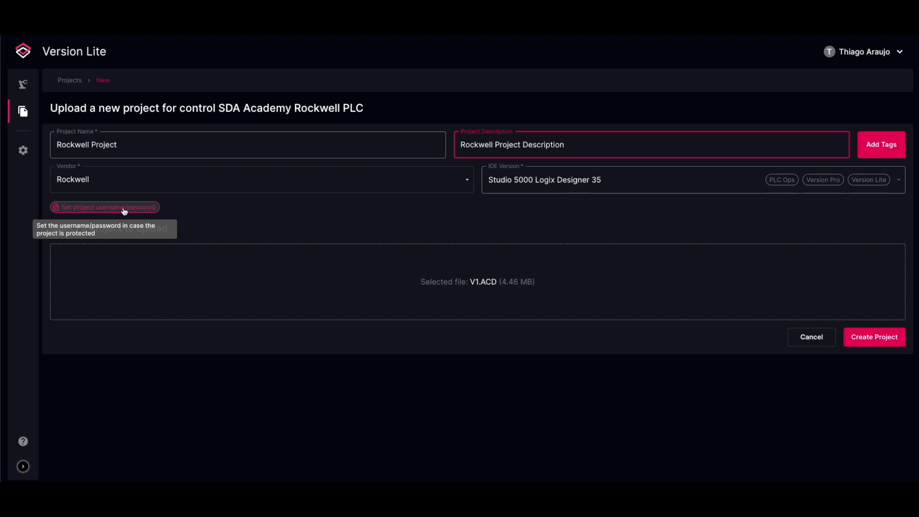
Step: Create Rockwell Project from the completed form and upload its file
click(867, 339)
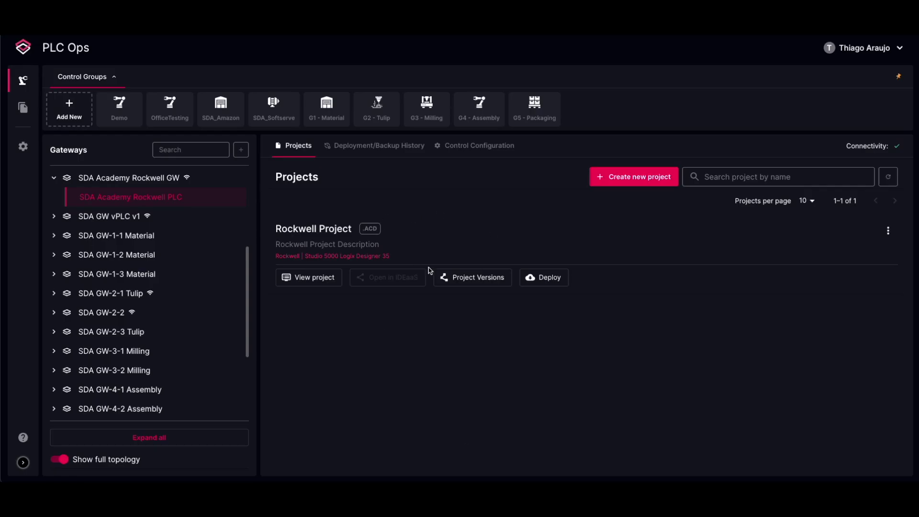
Step: Select V2.ACD and V1.ACD in Rockwell Project's version list and compare them
click(487, 280)
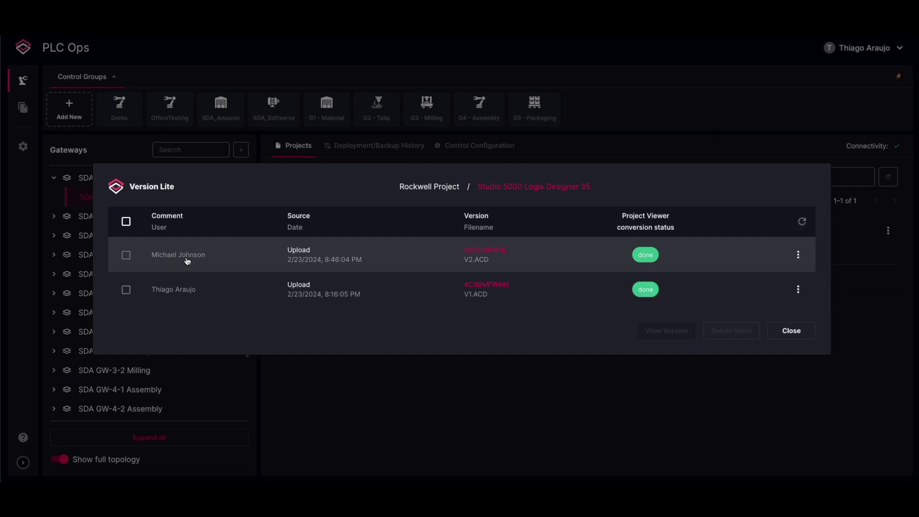
click(791, 330)
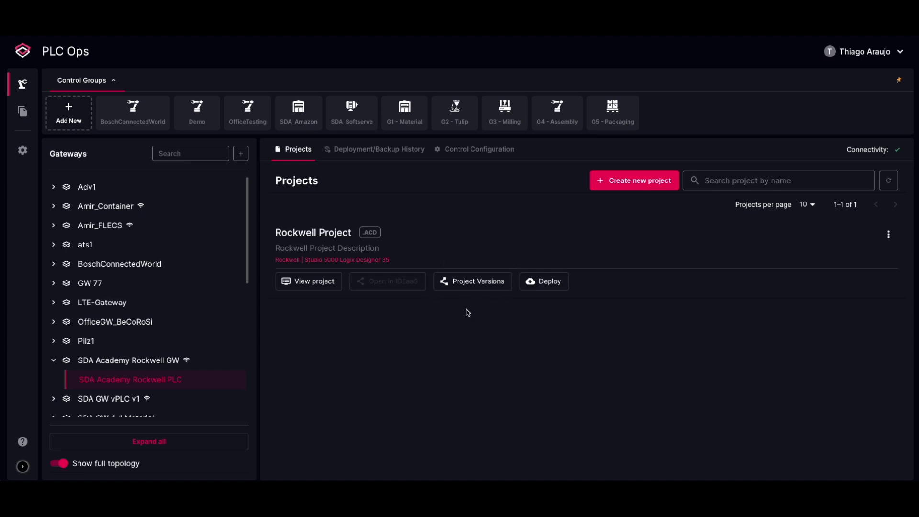
click(474, 287)
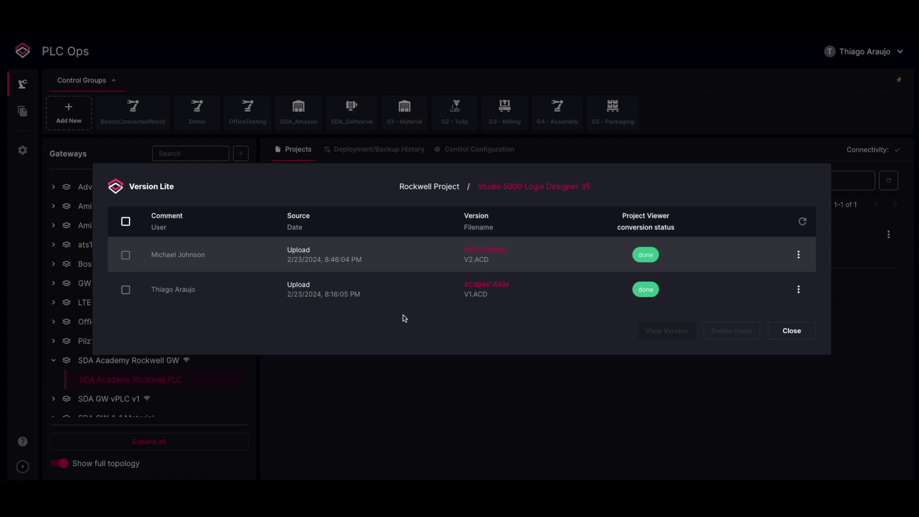
click(126, 255)
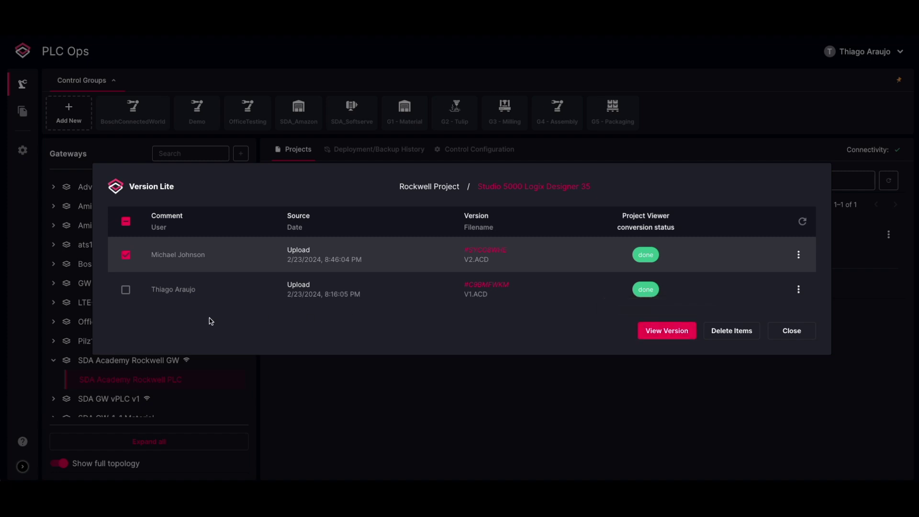
click(125, 290)
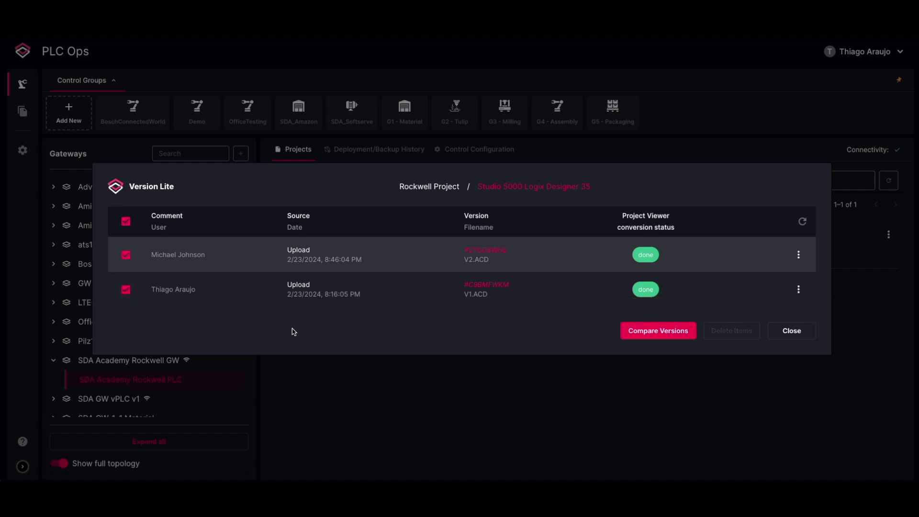
click(638, 338)
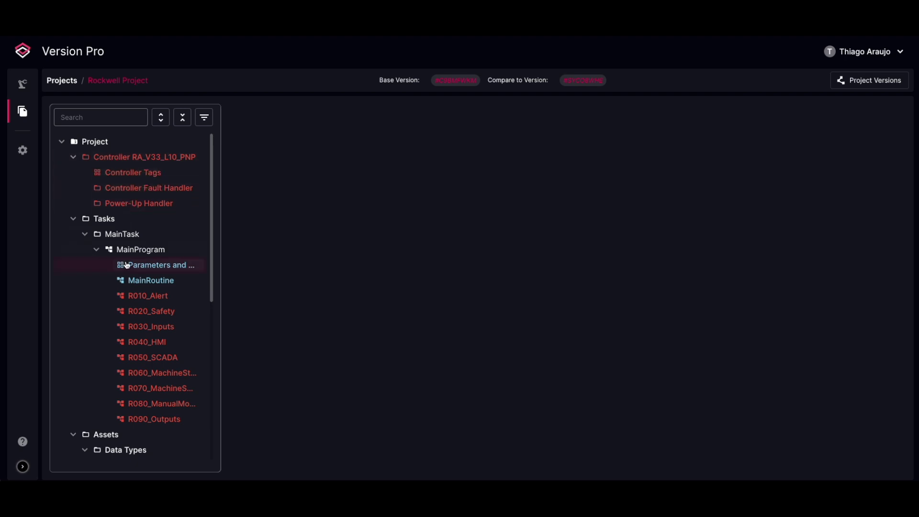
scroll(128, 266, down, 5)
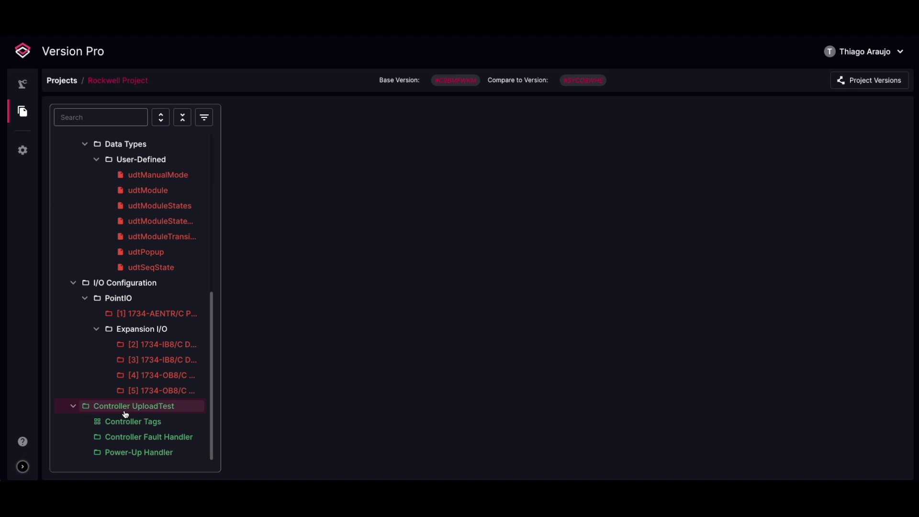
scroll(144, 330, up, 5)
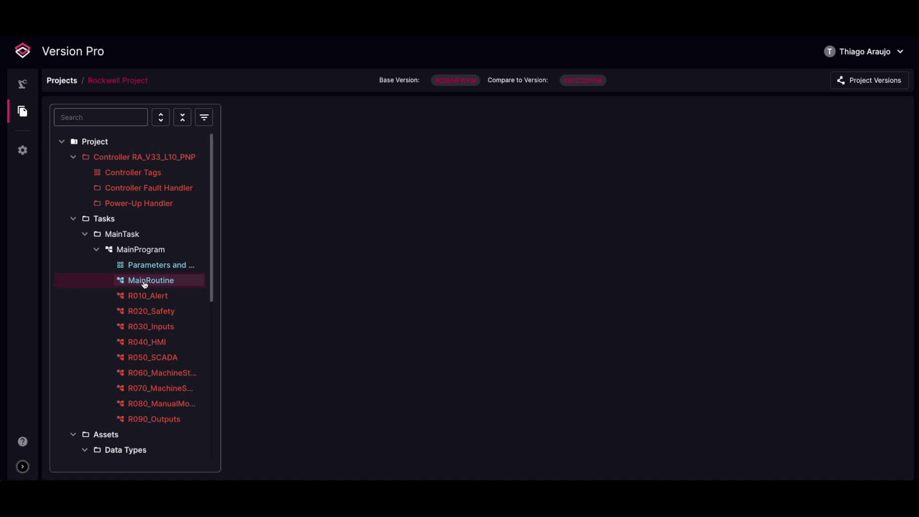
Step: Filter the comparison tree so only modified items are shown
click(203, 117)
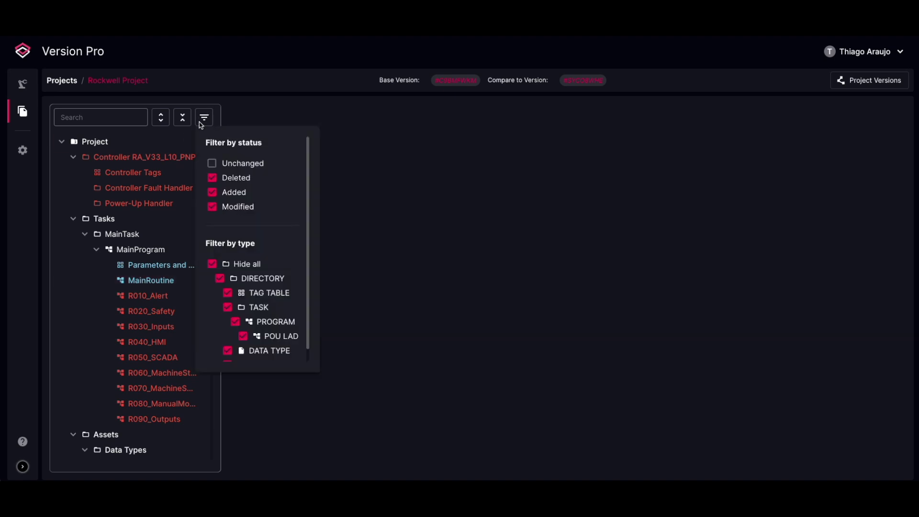
click(212, 207)
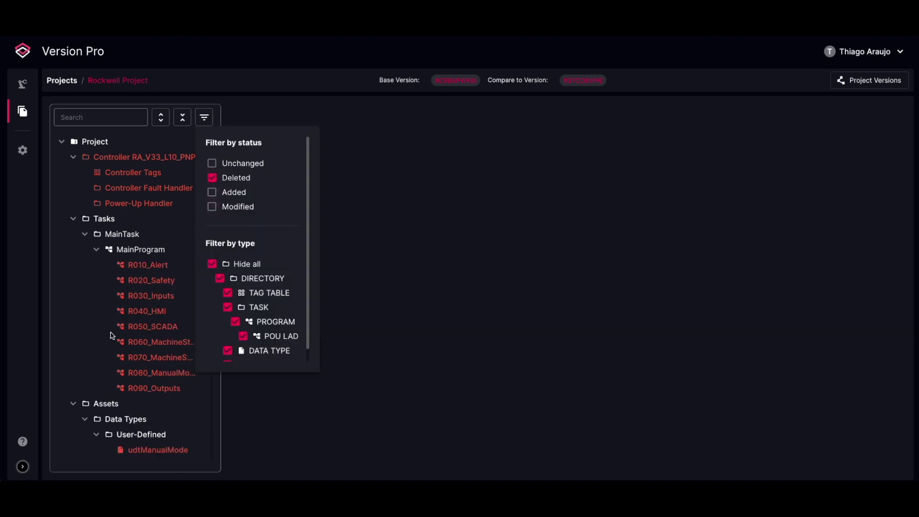
click(212, 177)
click(212, 191)
click(212, 207)
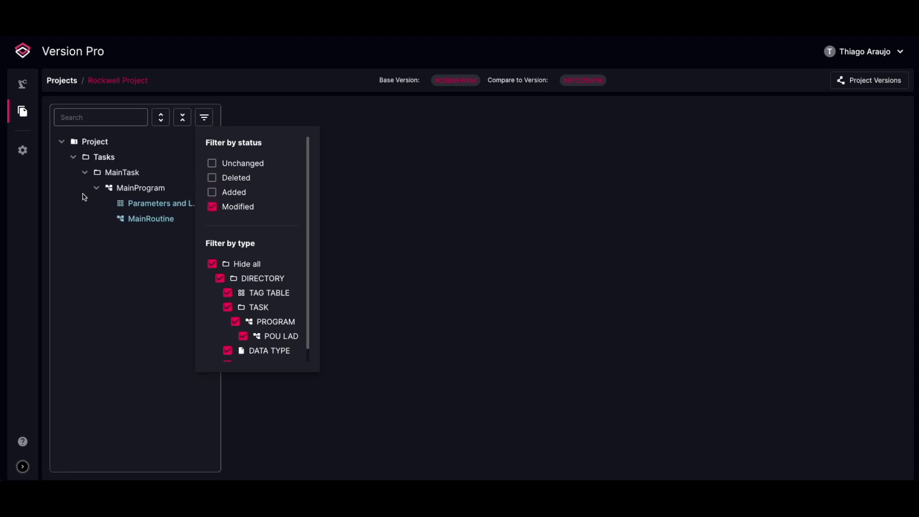
click(212, 207)
click(212, 163)
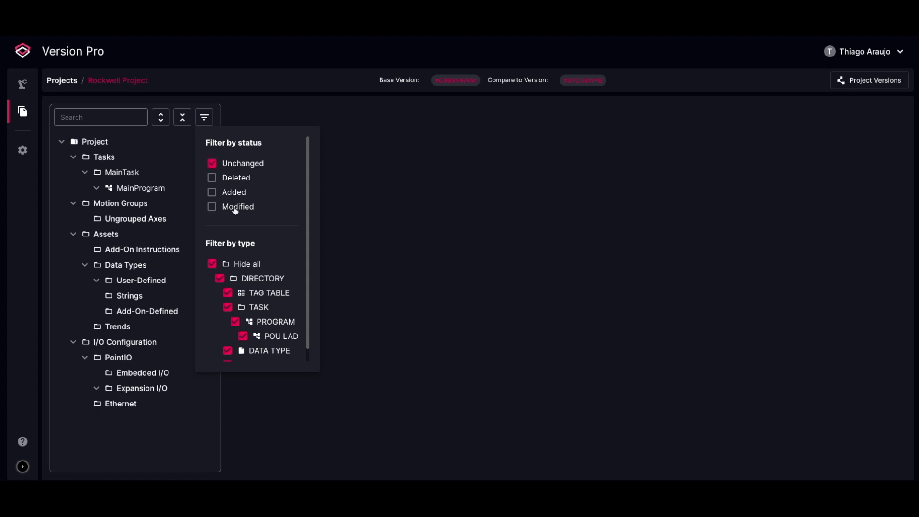
click(212, 163)
click(211, 207)
Step: Toggle the TAG TABLE and TASK item types off and back on, then close the filter
click(211, 264)
click(228, 292)
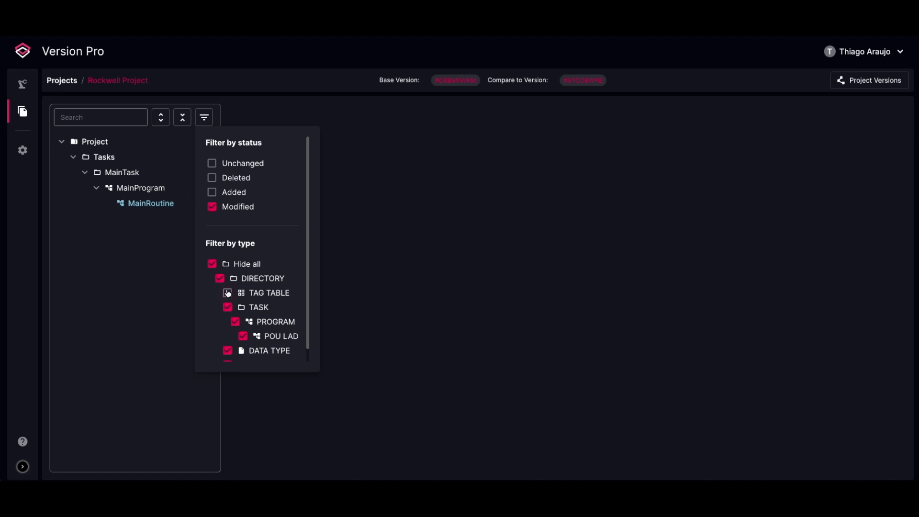
click(227, 307)
click(227, 307)
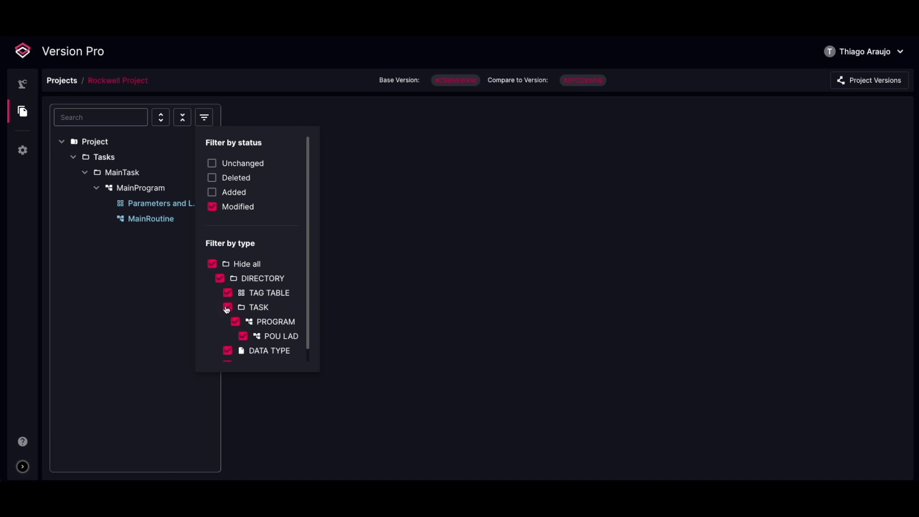
click(403, 367)
Step: Open MainRoutine, review Rung 1 full screen, then bring up Rung 2's full comparison
click(160, 220)
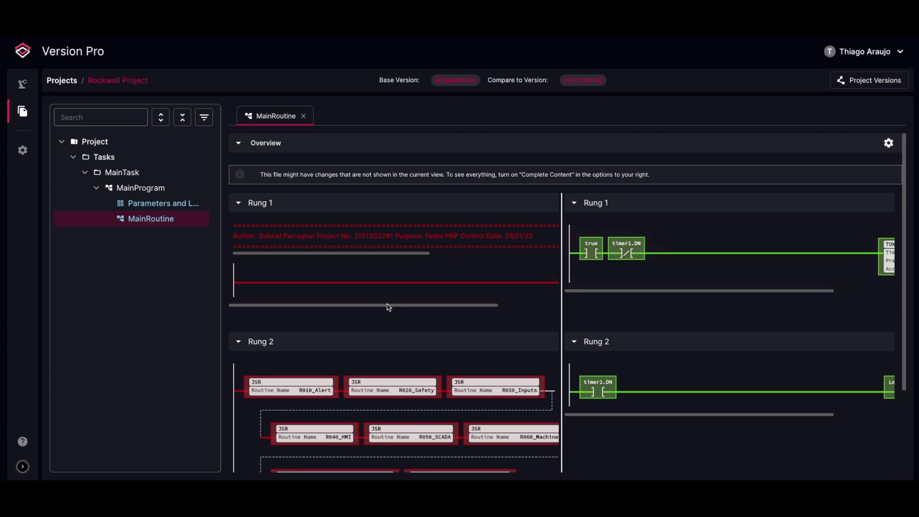
double_click(383, 281)
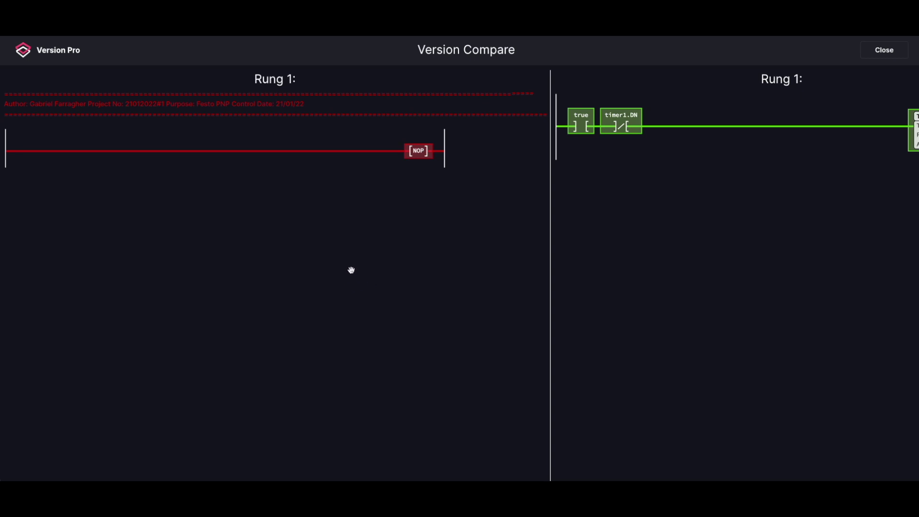
scroll(350, 269, down, 2)
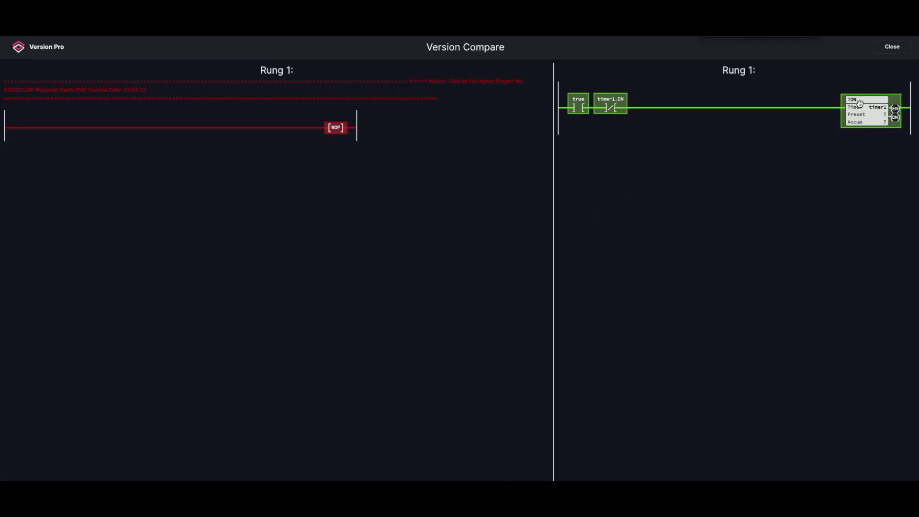
scroll(848, 118, down, 1)
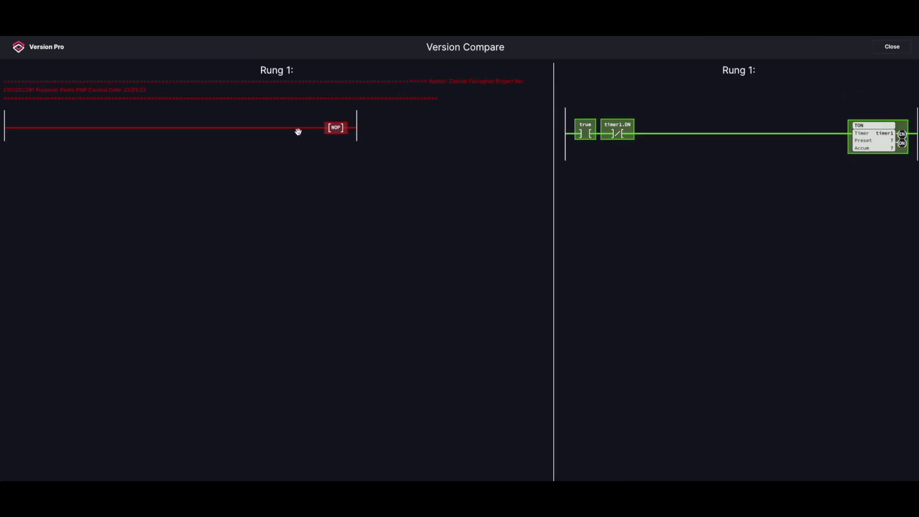
drag(327, 130, 328, 149)
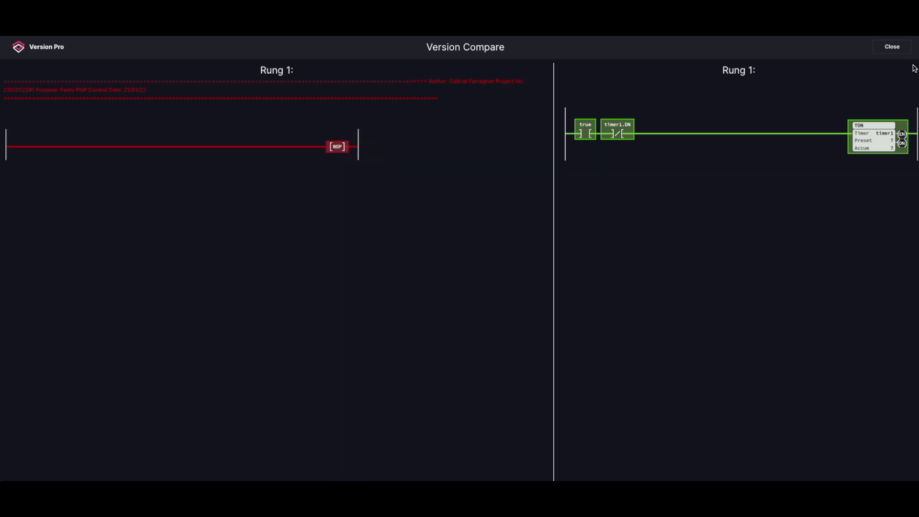
click(899, 49)
click(468, 377)
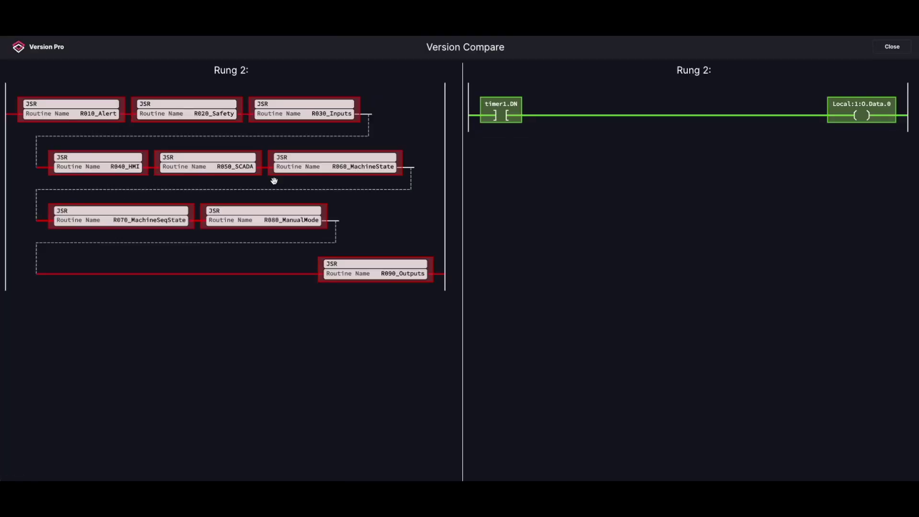
drag(254, 215, 233, 222)
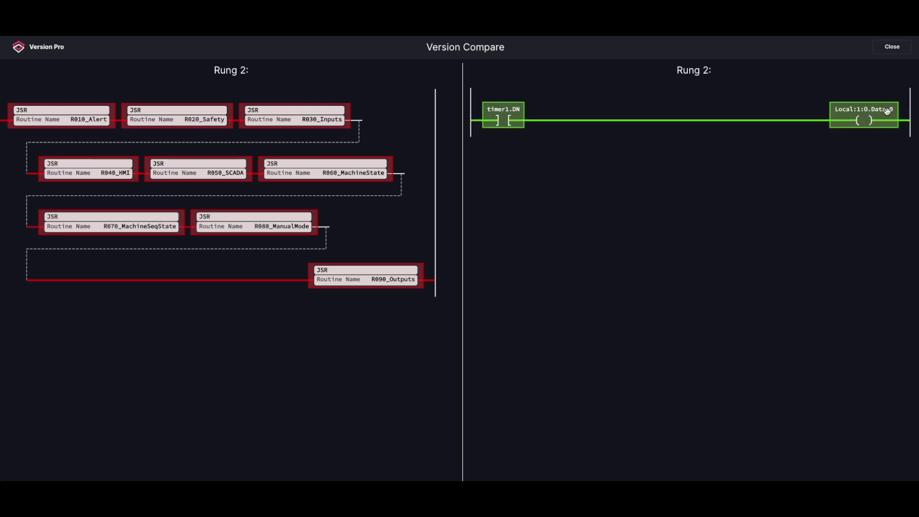
Step: Close the Rung 2 comparison and view Parameters and Local Tags with a wider filter
click(891, 47)
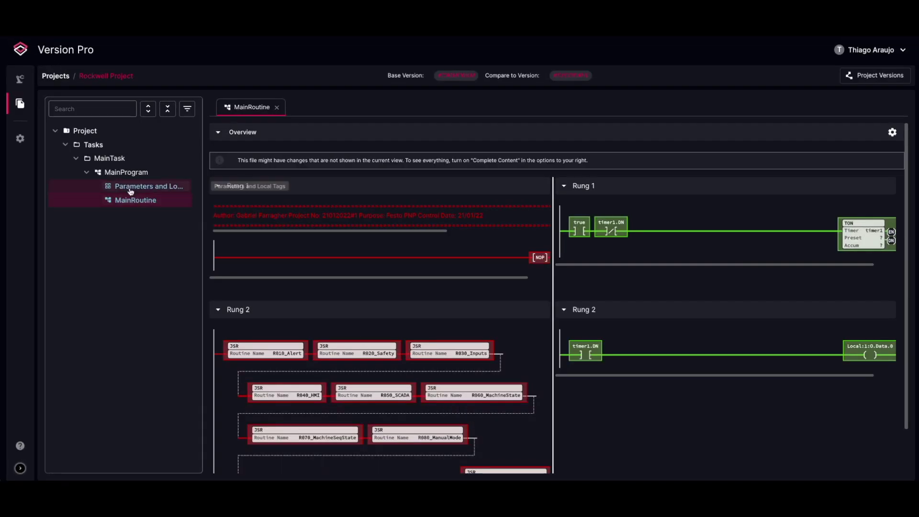
click(130, 188)
scroll(553, 255, down, 3)
scroll(552, 254, down, 3)
scroll(554, 255, down, 3)
scroll(553, 255, up, 5)
scroll(546, 274, up, 5)
scroll(545, 273, down, 3)
scroll(544, 277, down, 3)
scroll(544, 276, up, 5)
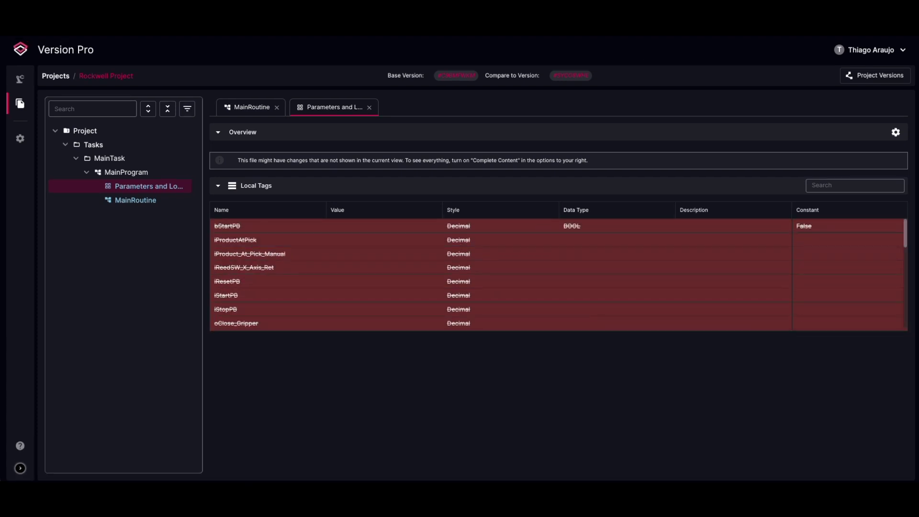
click(187, 105)
click(194, 175)
Step: Review the R010_Alert routine and Controller Tags, then return to the Projects page
click(132, 269)
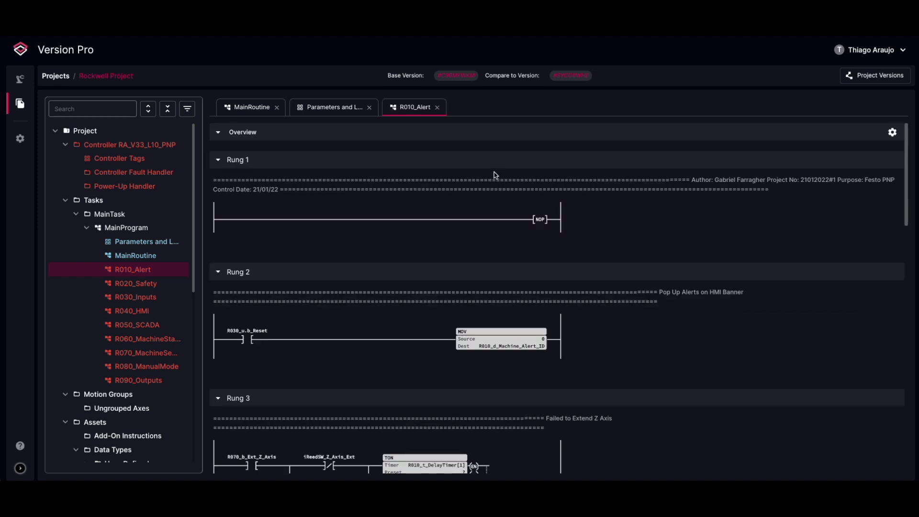
scroll(490, 249, down, 5)
scroll(491, 249, down, 5)
scroll(491, 249, up, 3)
scroll(491, 249, up, 2)
scroll(491, 249, down, 5)
scroll(129, 324, down, 5)
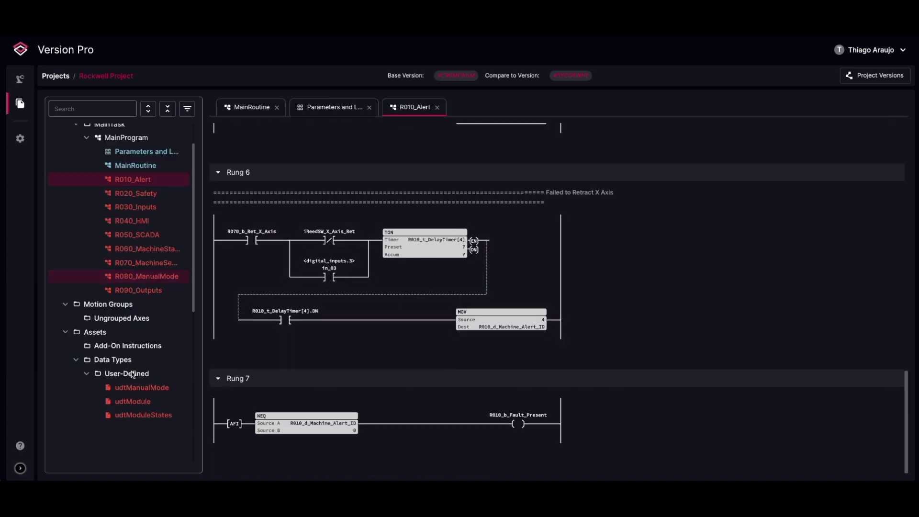
scroll(129, 323, down, 5)
click(119, 425)
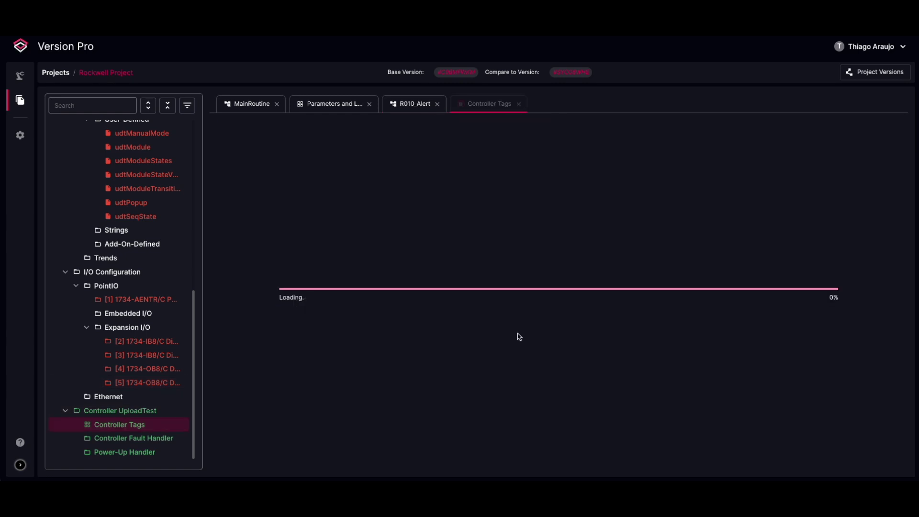
scroll(119, 330, up, 5)
scroll(118, 331, up, 3)
click(21, 75)
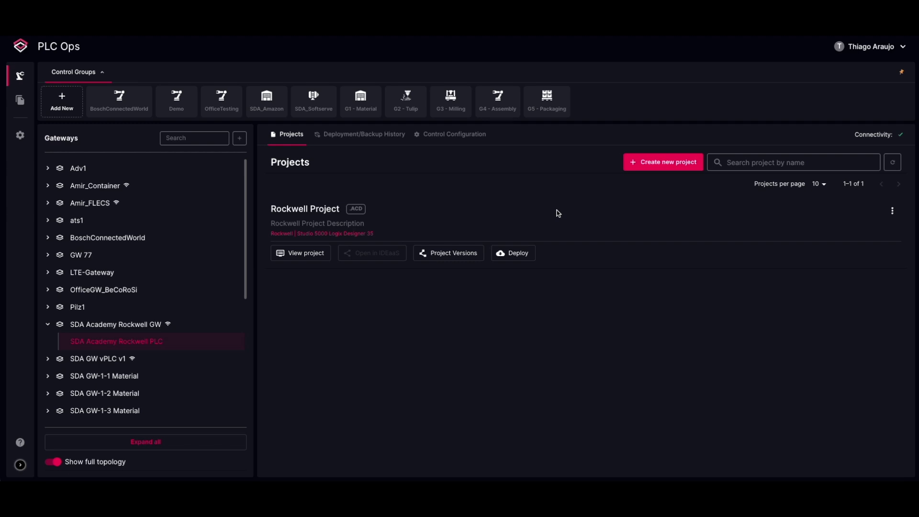
Step: Deploy version V2 to the PLC in Run Mode, Online, SW+HW, only changed modules
click(448, 253)
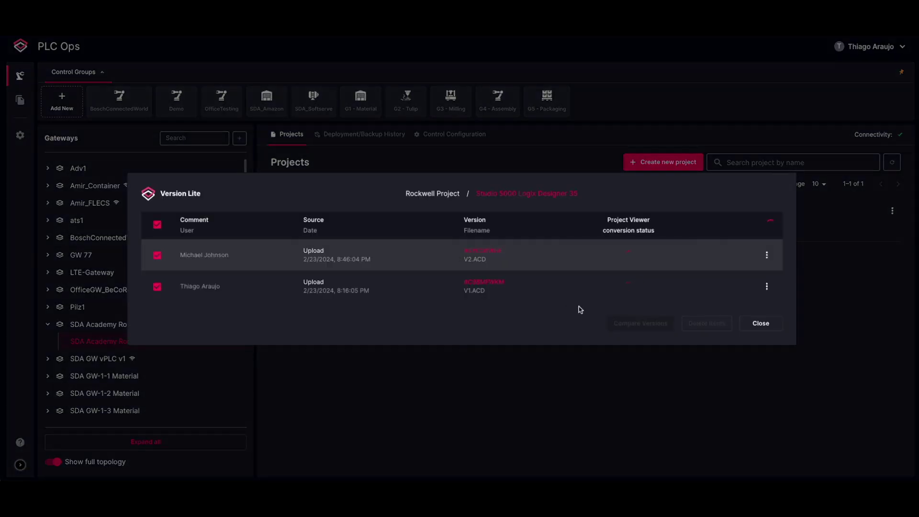
click(766, 256)
click(796, 280)
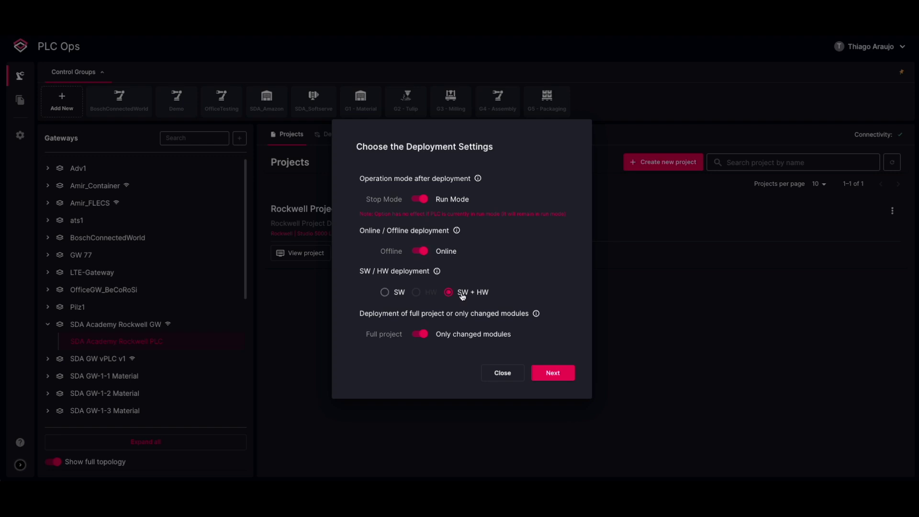
click(553, 372)
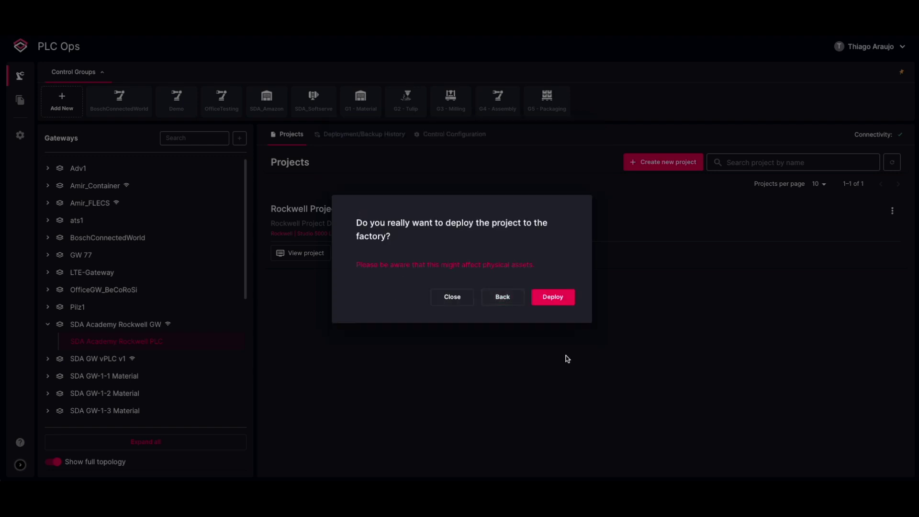
click(552, 297)
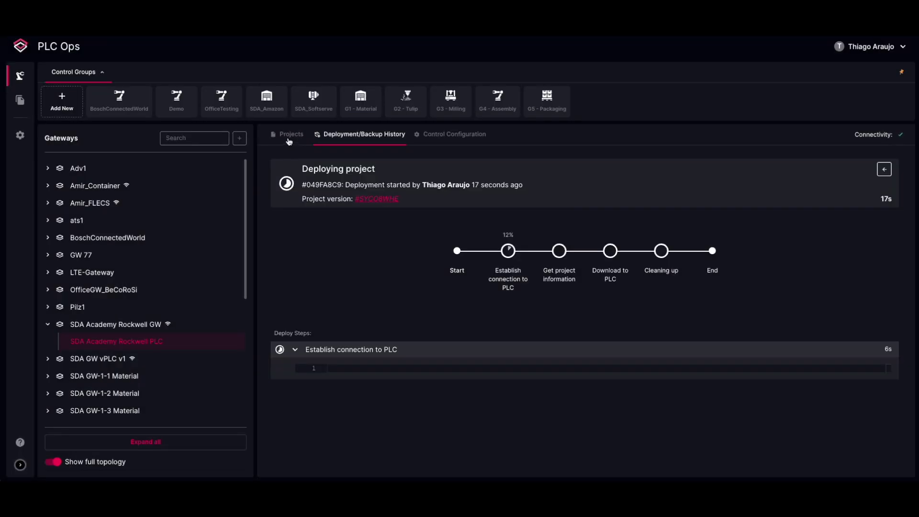